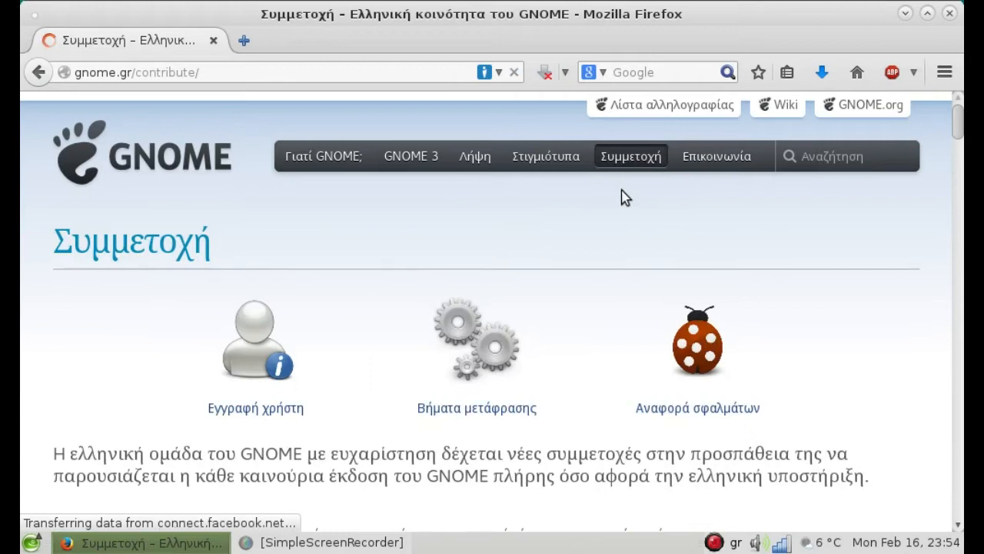
# Find the team-gnome.gr mailing list link on the contribution page and open it in a separate tab.
pyautogui.scroll(-2, 589, 333)
pyautogui.scroll(-6, 589, 332)
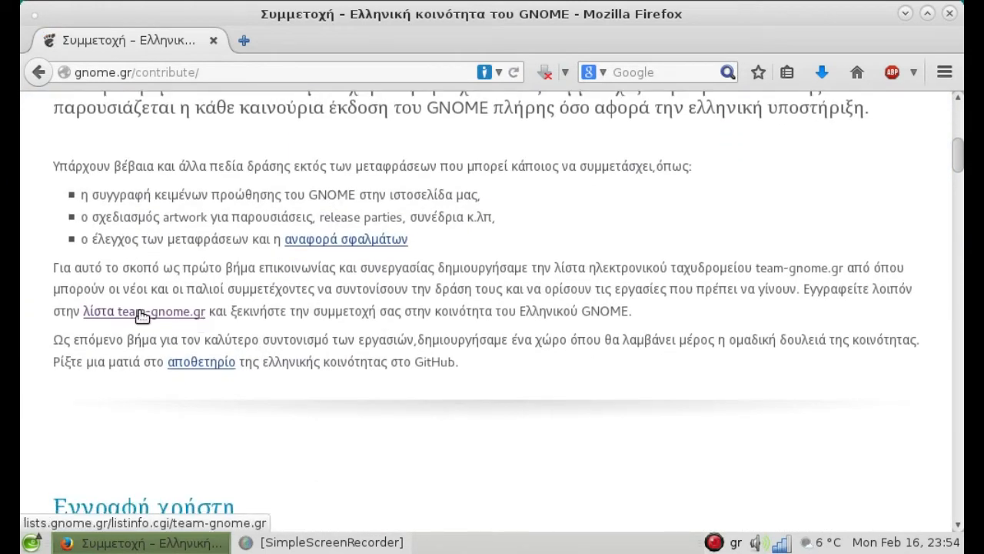
pyautogui.rightClick(142, 317)
pyautogui.press('Escape')
pyautogui.middleClick(157, 318)
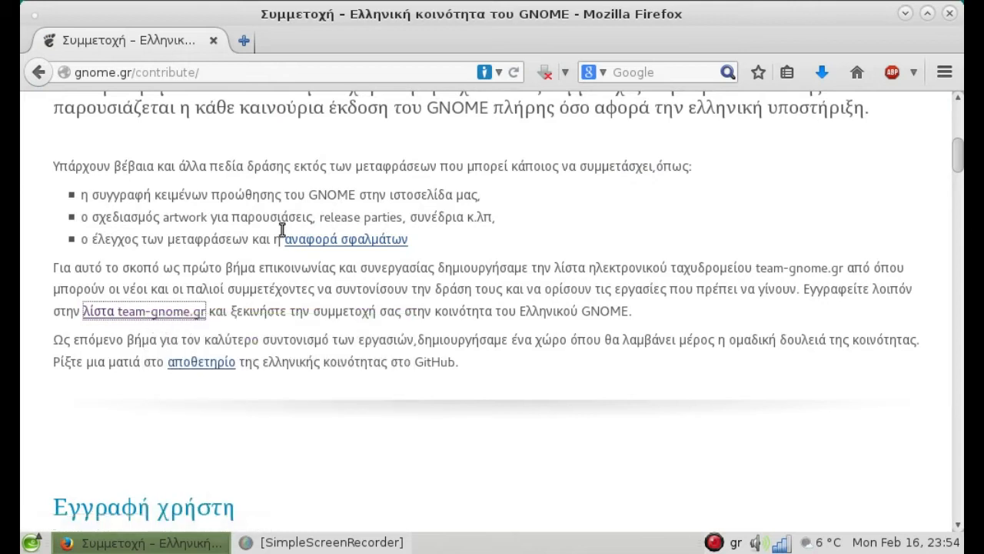
pyautogui.click(305, 44)
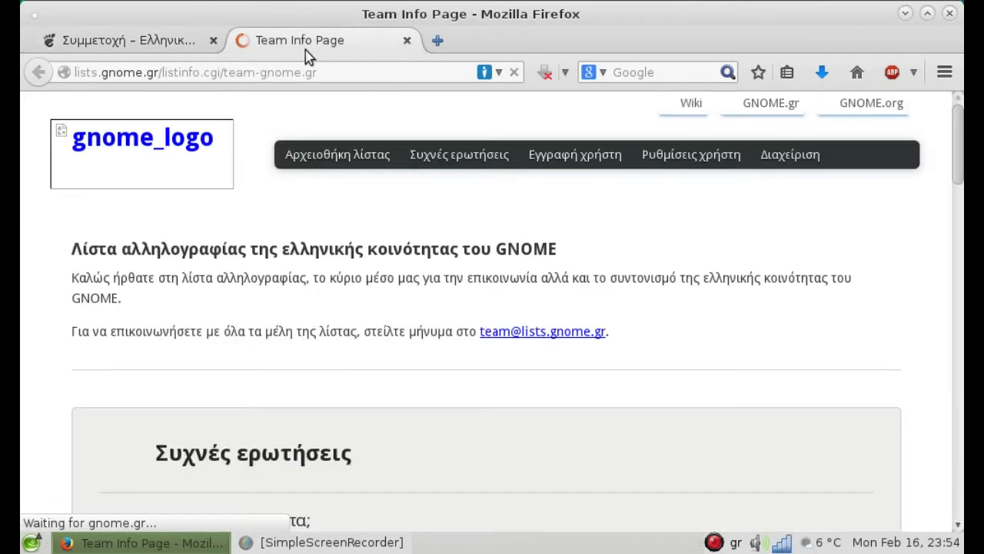
# Review the FAQ, subscription form and unsubscribe section of the mailing list page, and close its tab.
pyautogui.scroll(-2, 577, 389)
pyautogui.scroll(-2, 577, 388)
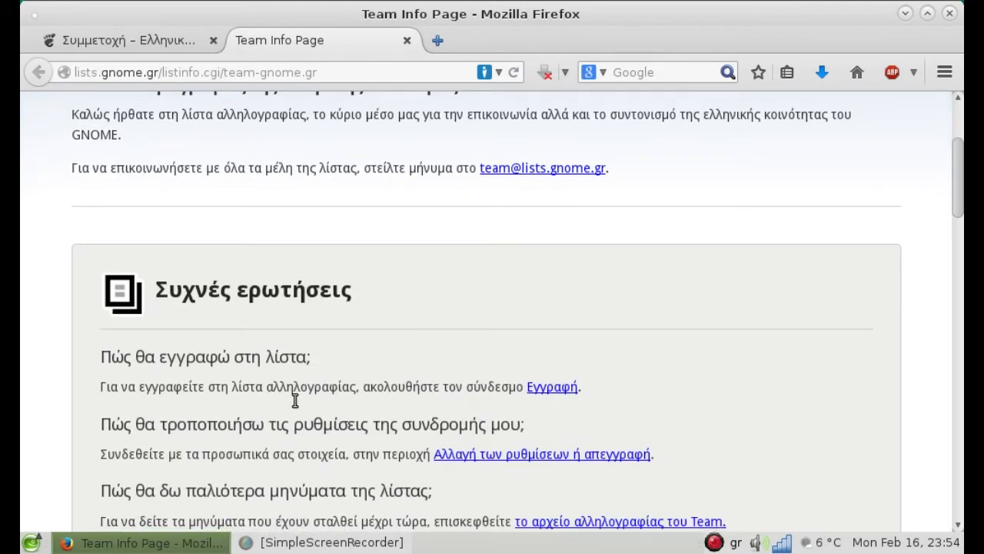
pyautogui.scroll(-15, 298, 422)
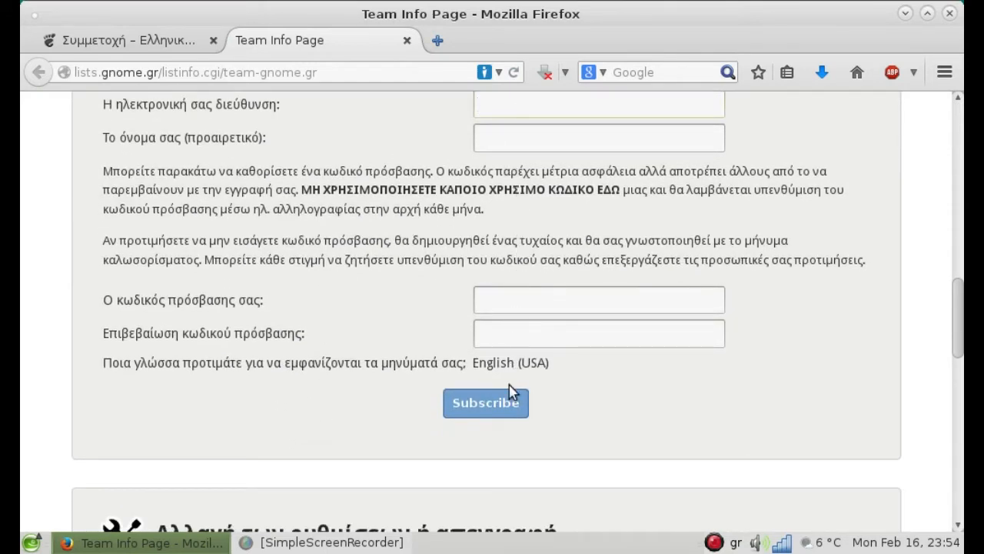
pyautogui.scroll(-5, 269, 316)
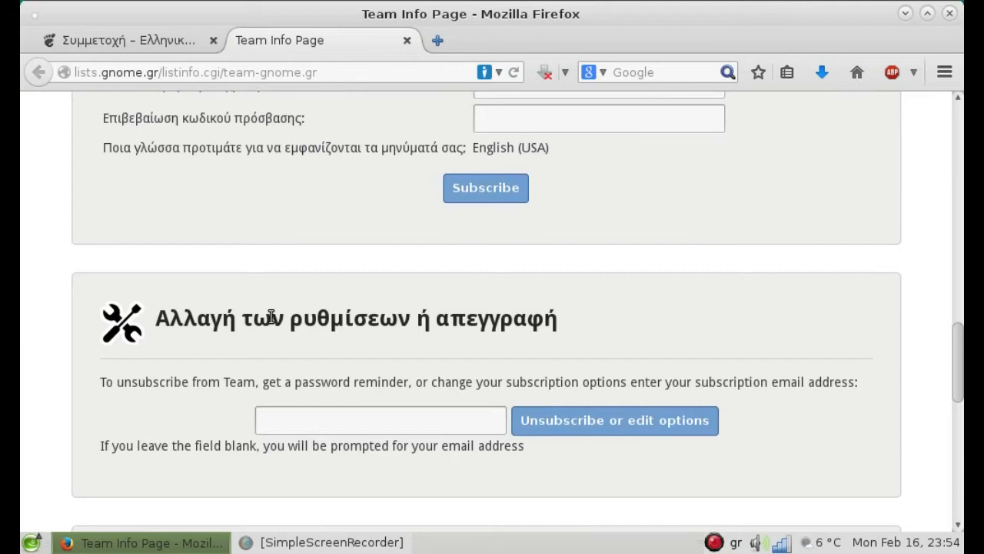
pyautogui.click(405, 41)
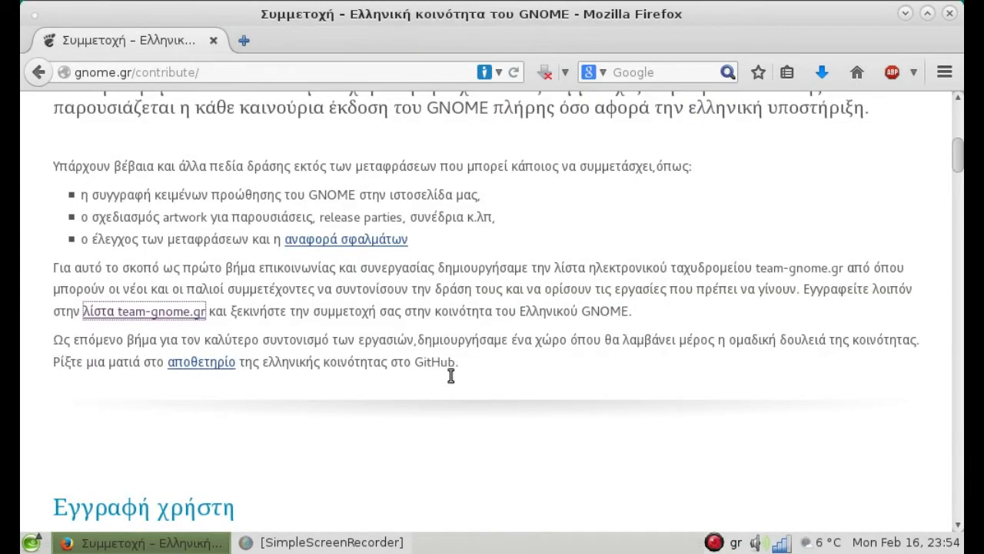
# Read through the contribution page's user registration, translation resources and per-translation workflow instructions down to the final step.
pyautogui.scroll(-6, 546, 371)
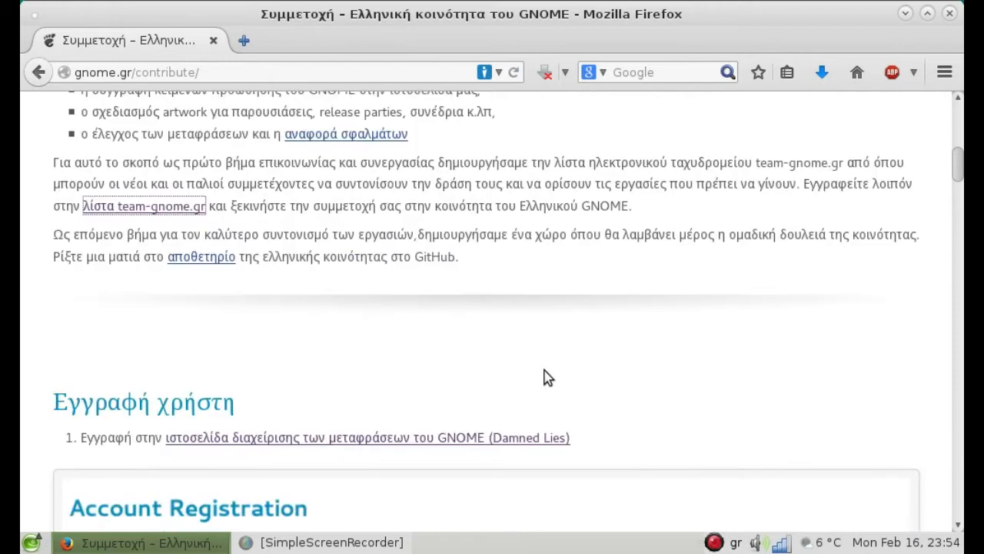
pyautogui.scroll(-8, 547, 377)
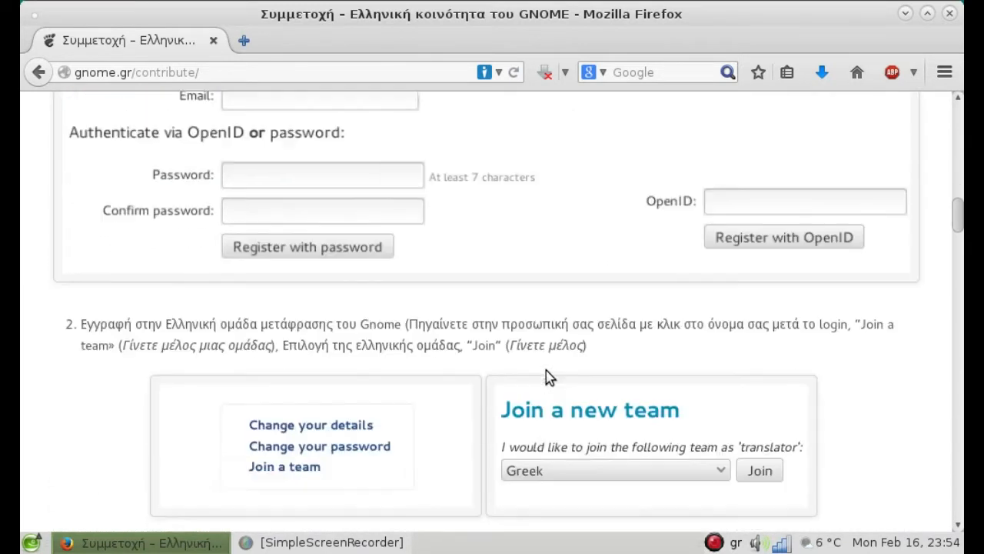
pyautogui.scroll(-7, 547, 377)
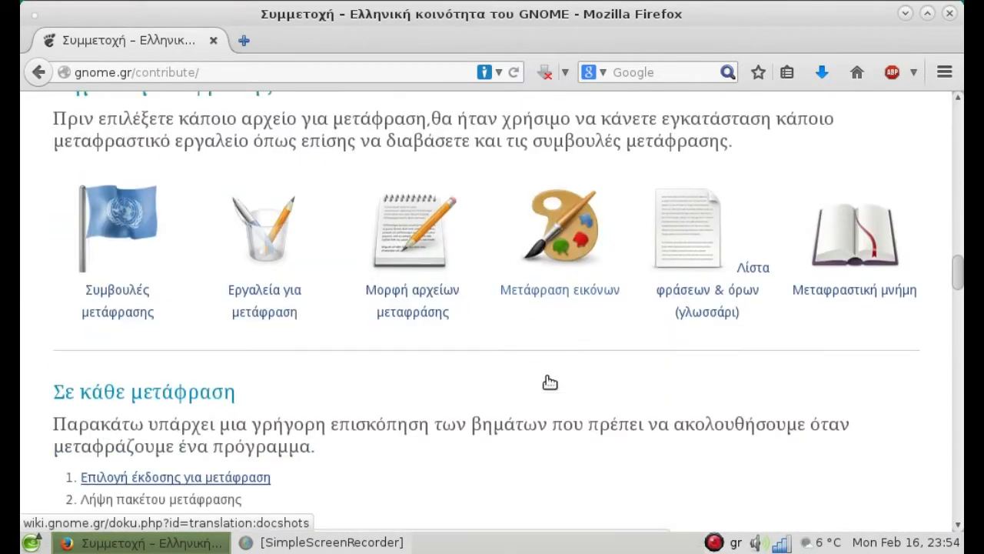
pyautogui.scroll(-7, 548, 380)
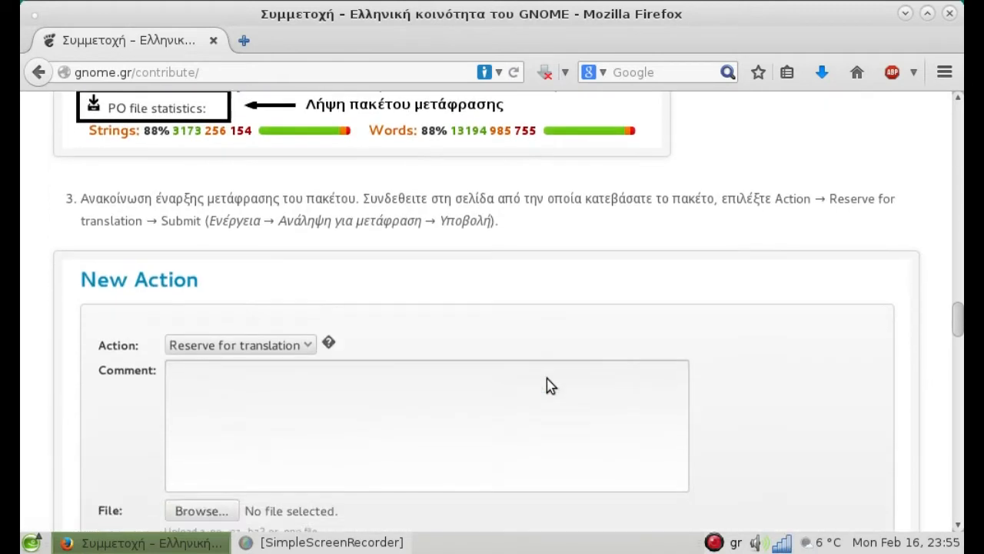
pyautogui.scroll(-6, 547, 384)
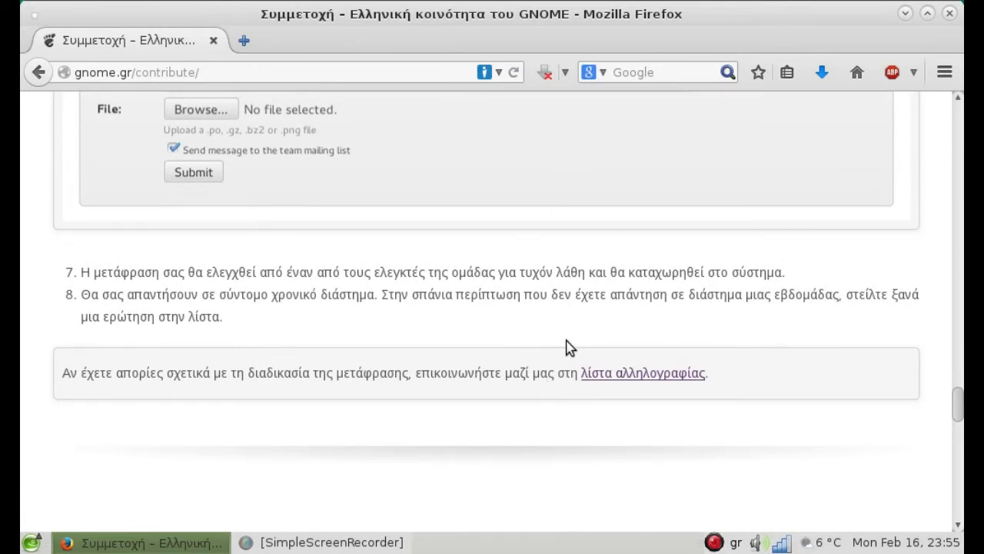
# Open the Damned Lies site from the contribution page's user registration section and log in with the existing account.
pyautogui.scroll(20, 566, 347)
pyautogui.scroll(12, 566, 339)
pyautogui.scroll(-2, 475, 320)
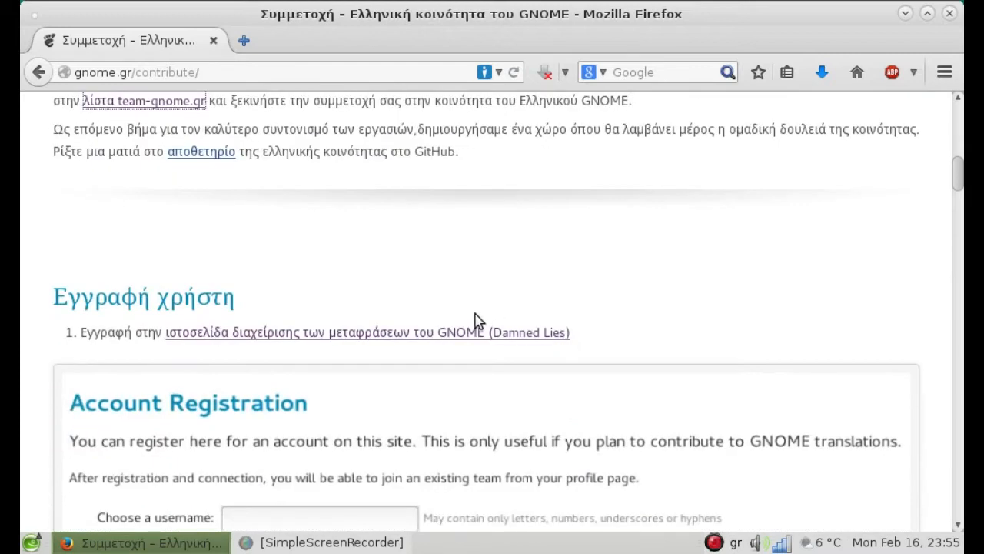
pyautogui.click(454, 333)
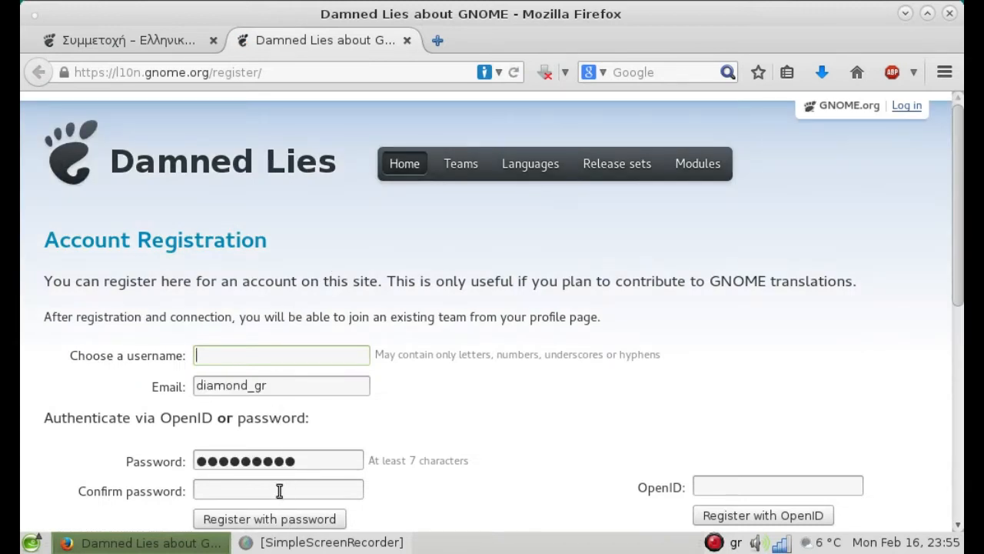
pyautogui.click(906, 107)
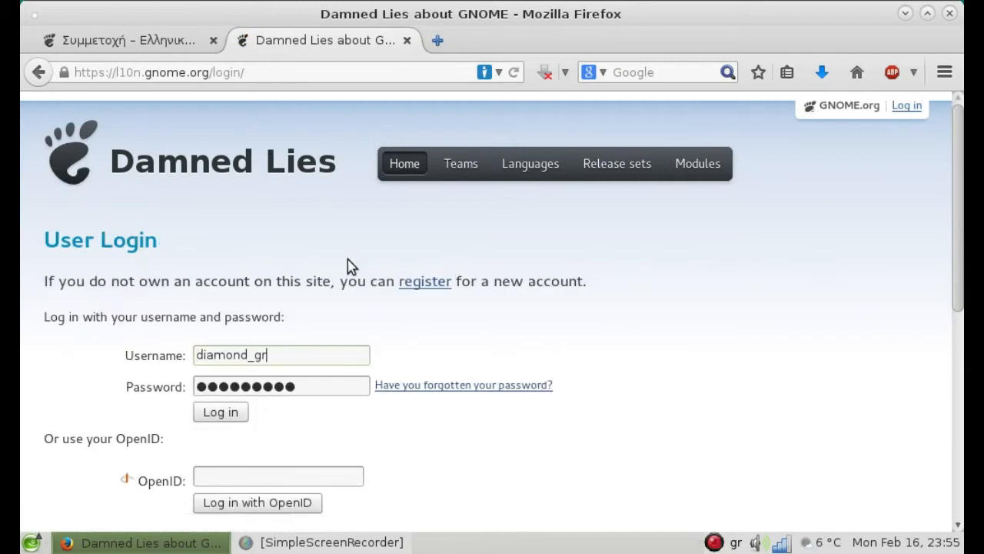
pyautogui.click(228, 410)
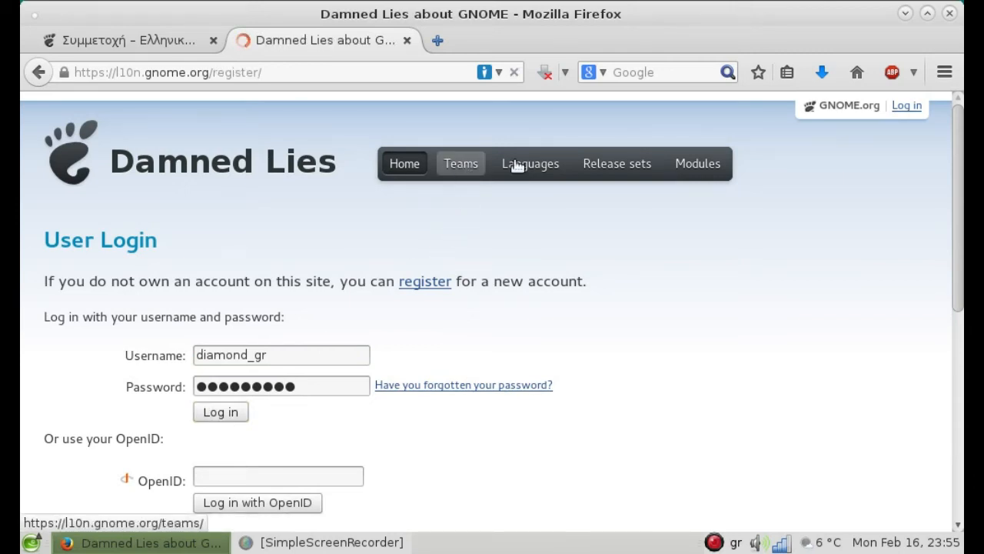
# Find Greek in the list of GNOME translation teams and open its team page.
pyautogui.click(467, 163)
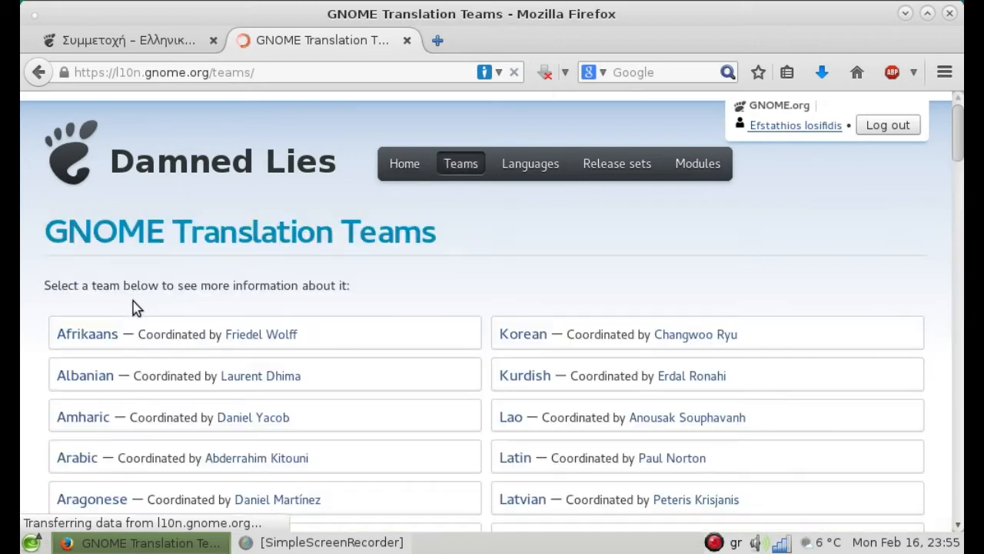
pyautogui.scroll(-10, 103, 341)
pyautogui.scroll(-15, 106, 343)
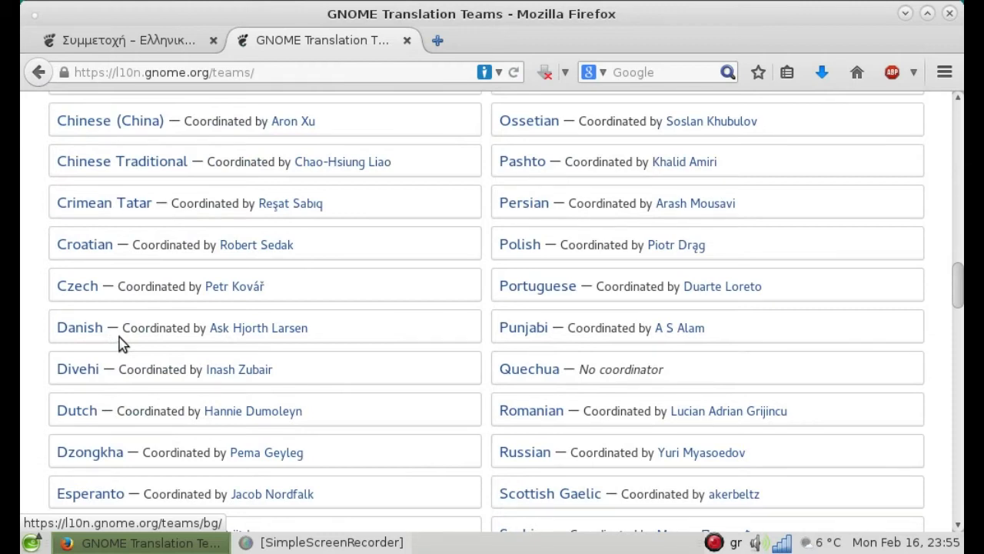
pyautogui.scroll(-14, 119, 344)
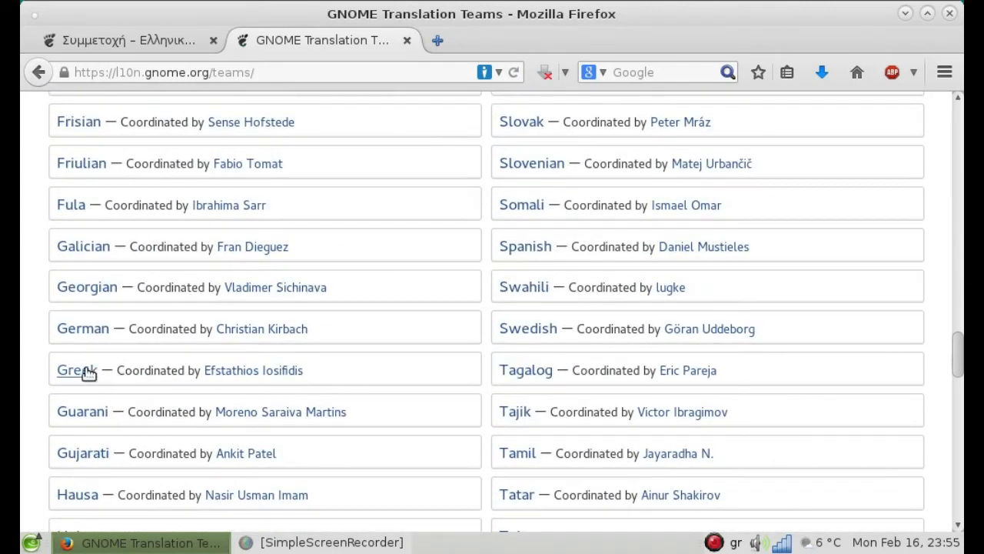
pyautogui.click(86, 371)
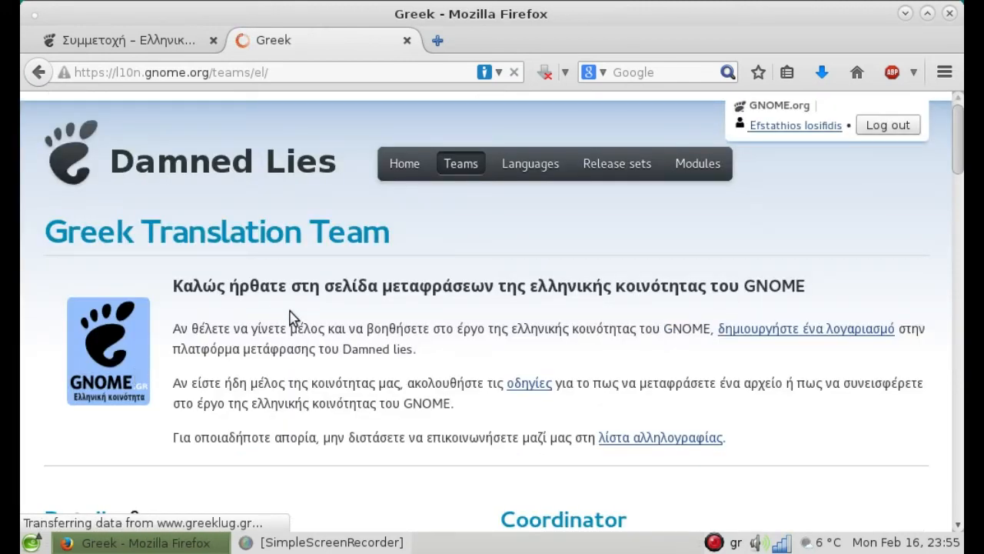
# Open the Greek user interface translation statistics for GNOME 3.16 (development).
pyautogui.scroll(-5, 292, 315)
pyautogui.scroll(-8, 292, 316)
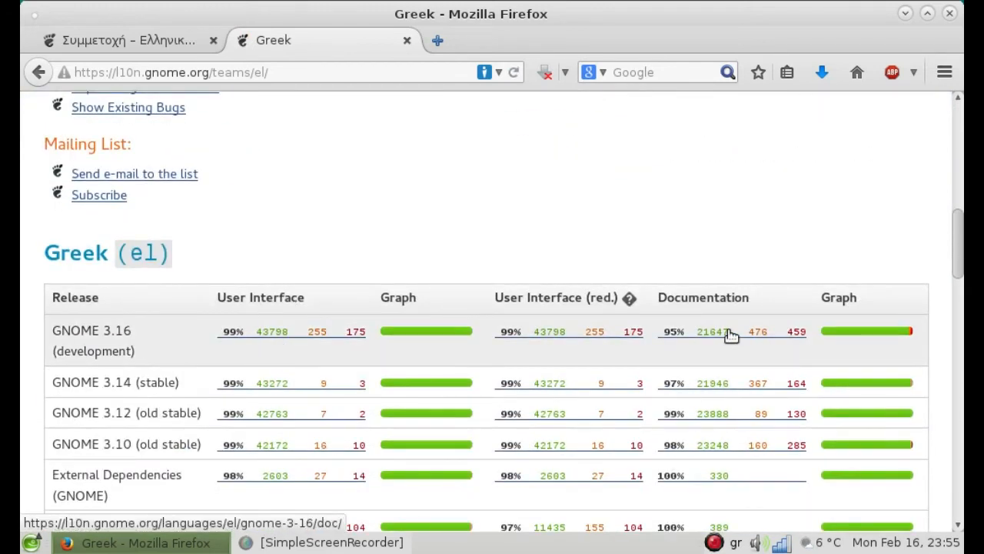
pyautogui.click(336, 338)
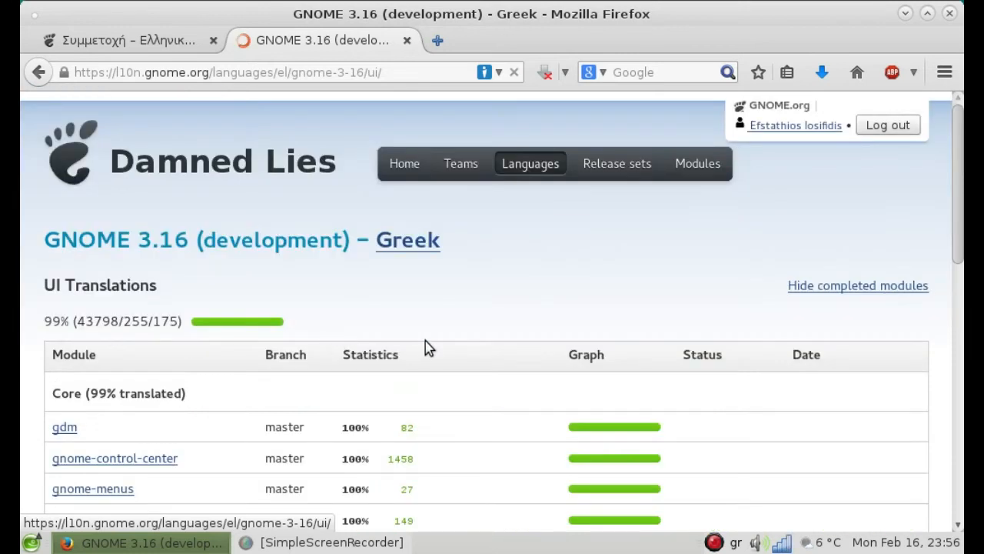
# Look through the GNOME 3.16 modules for incomplete translations and open the quadrapassel module from the Games group.
pyautogui.scroll(-3, 425, 341)
pyautogui.scroll(-6, 429, 348)
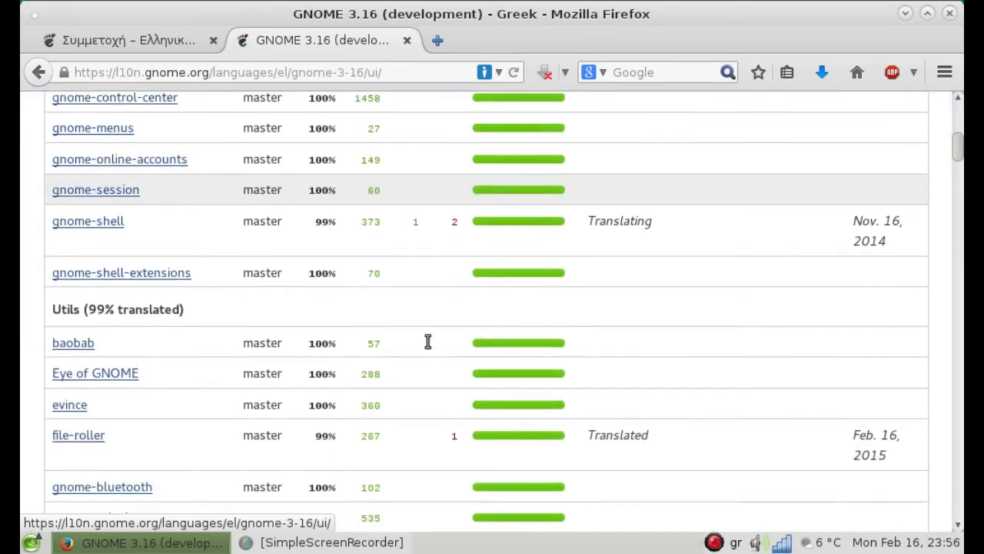
pyautogui.scroll(-10, 428, 341)
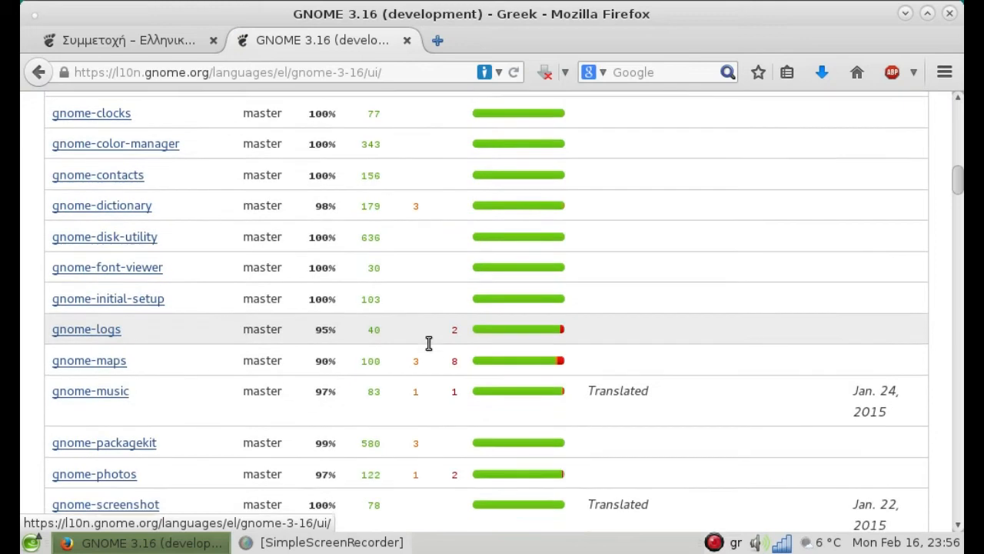
pyautogui.scroll(-8, 429, 343)
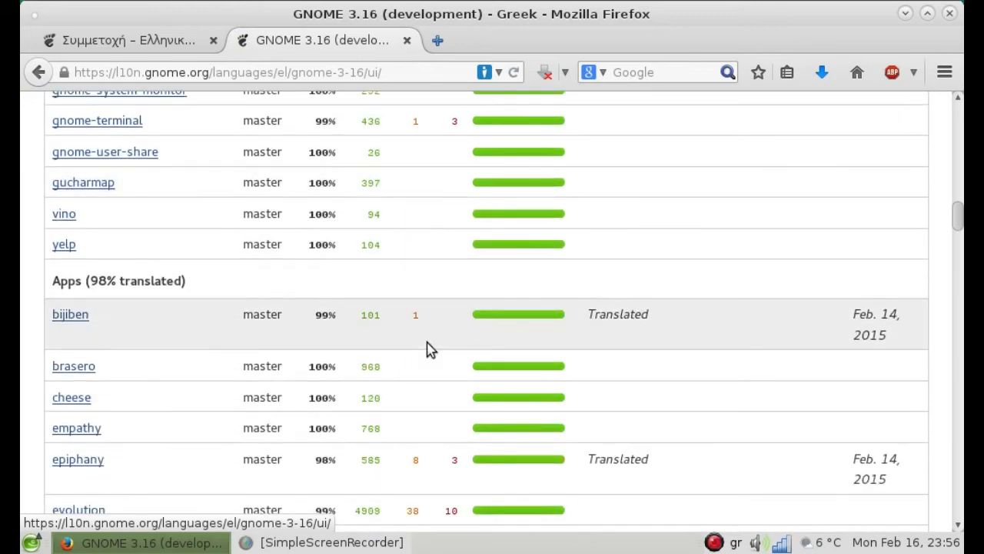
pyautogui.scroll(-4, 429, 347)
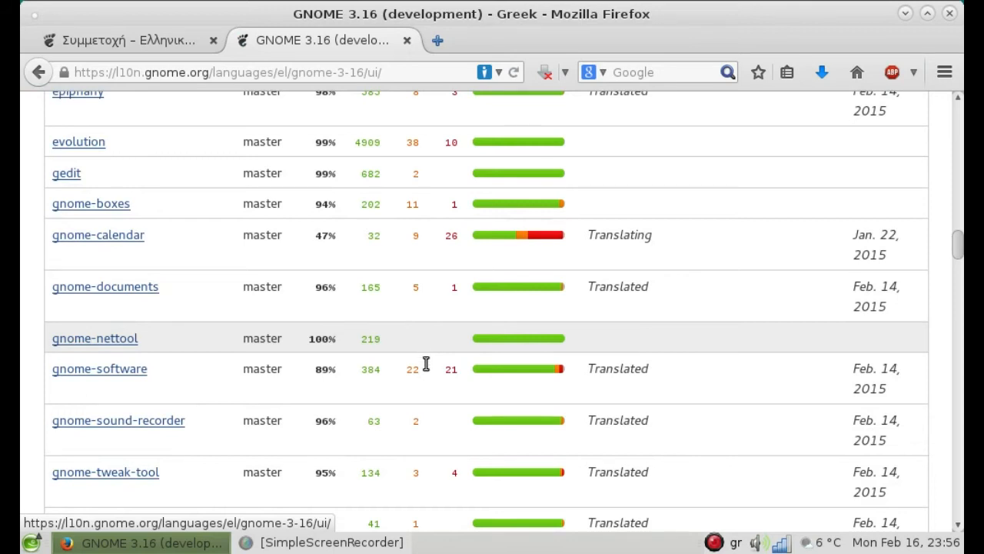
pyautogui.scroll(-10, 429, 366)
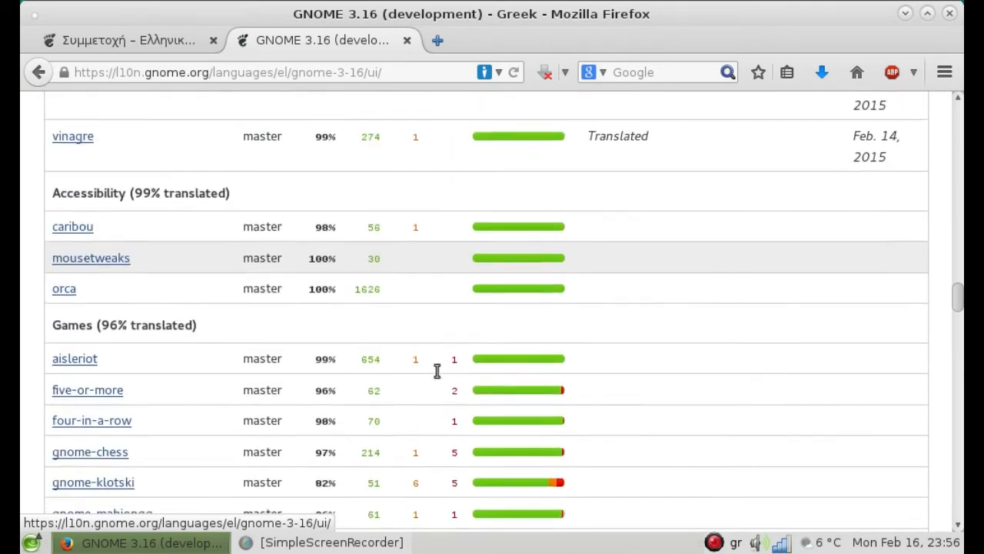
pyautogui.scroll(-5, 413, 379)
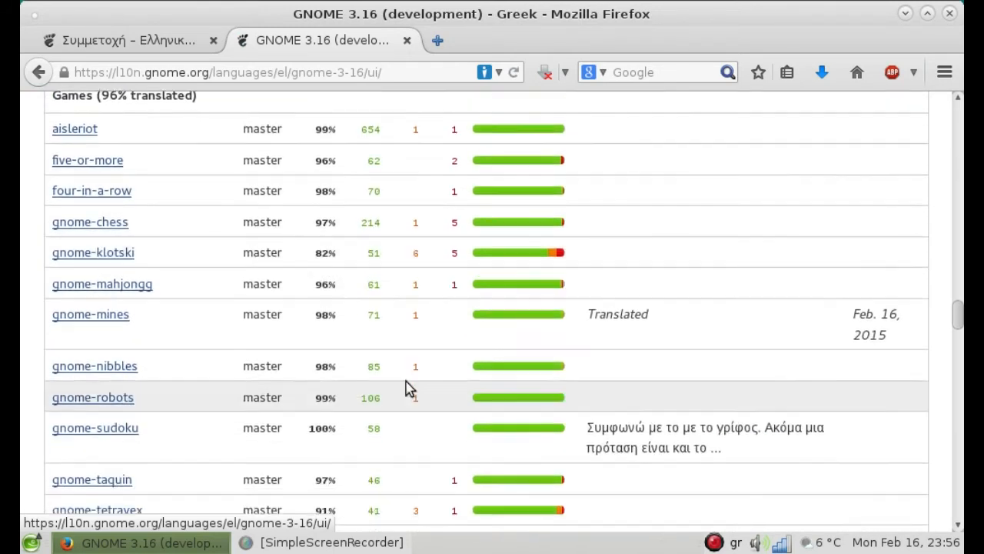
pyautogui.scroll(-4, 408, 379)
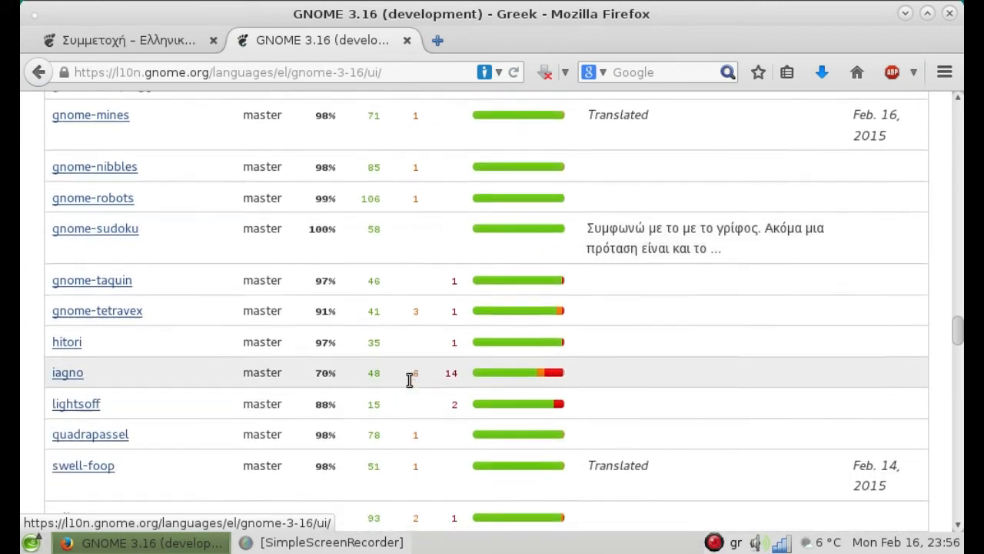
pyautogui.scroll(-1, 384, 371)
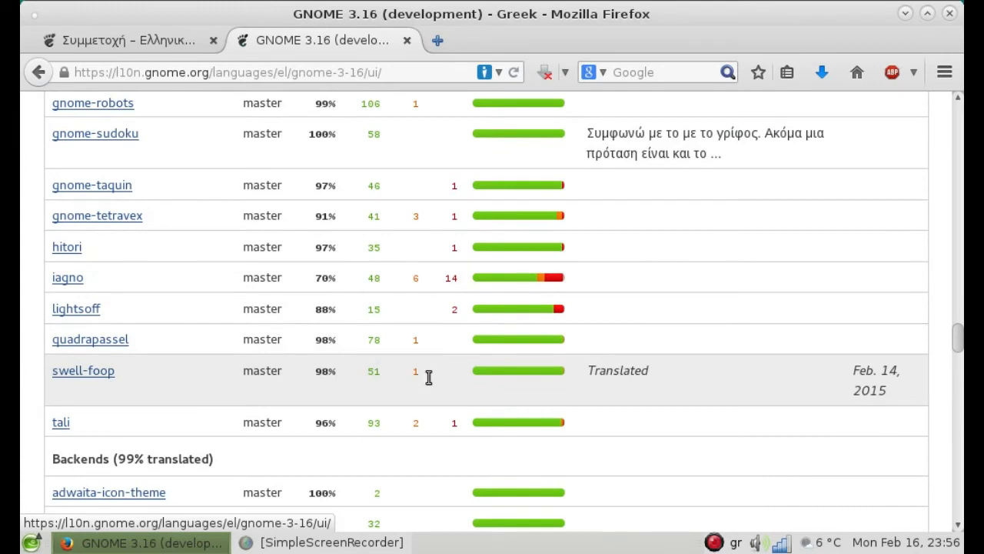
pyautogui.click(108, 345)
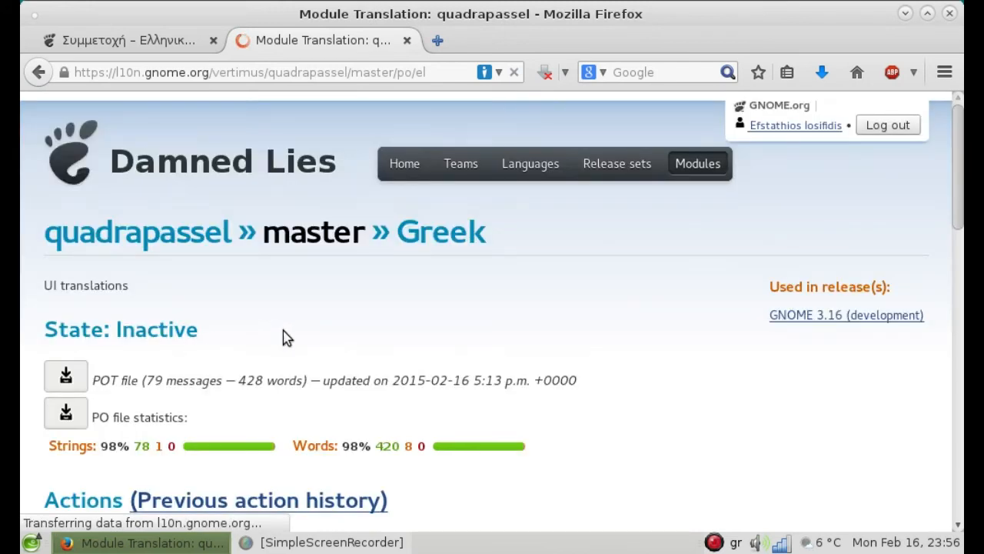
# Submit a "Reserve for translation" action for the Greek quadrapassel module without a comment or file.
pyautogui.scroll(-5, 393, 361)
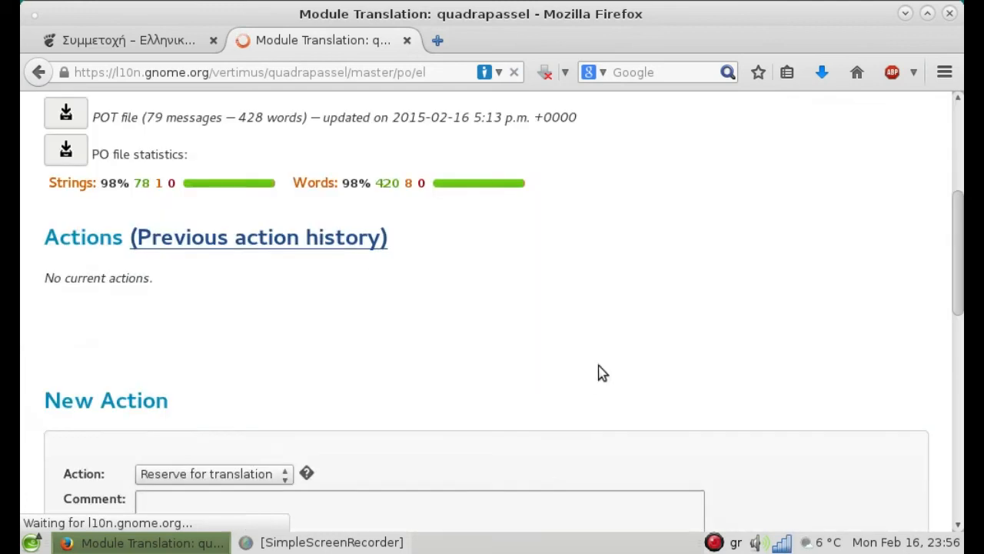
pyautogui.scroll(-3, 220, 415)
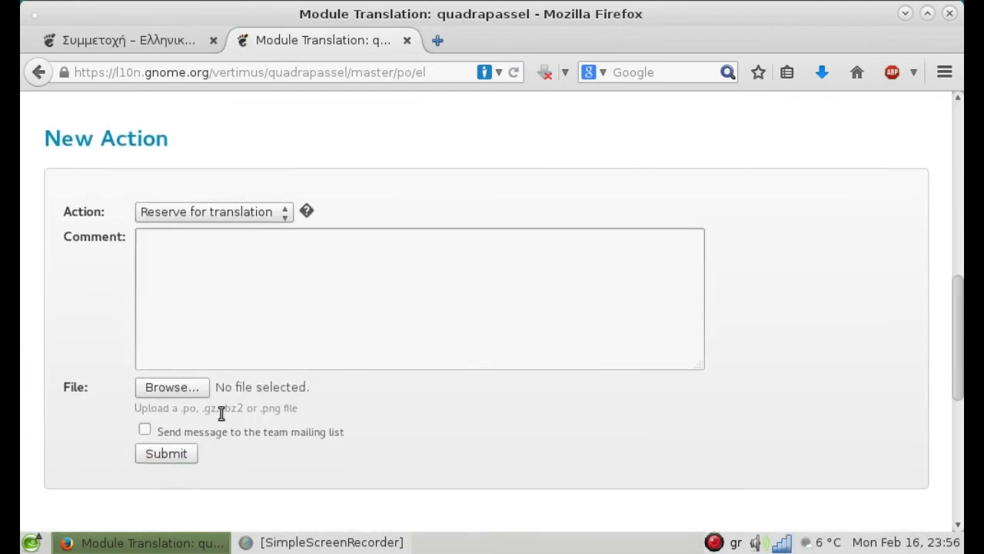
pyautogui.click(171, 454)
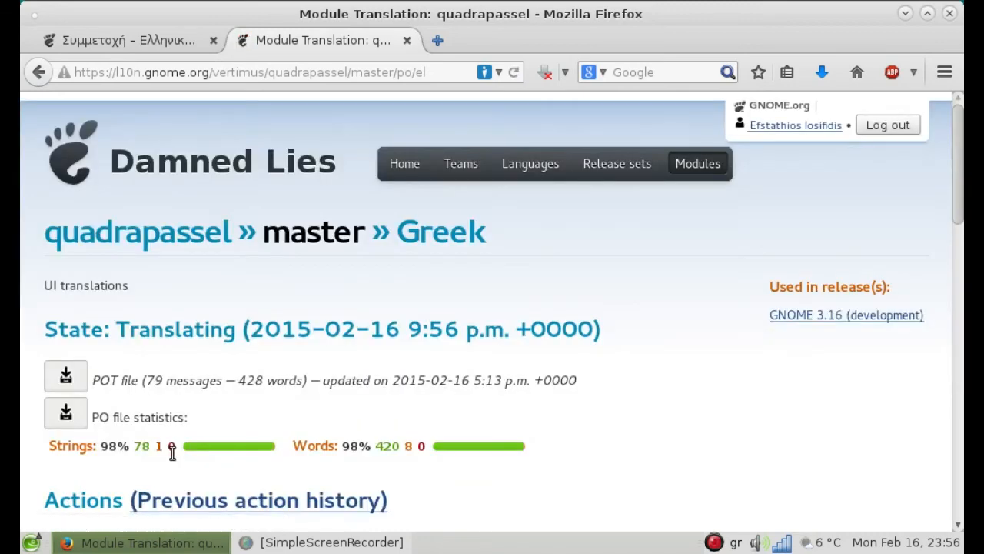
# Save the module's Greek PO file as quadrapassel.master.el.po in the Downloads folder.
pyautogui.rightClick(68, 413)
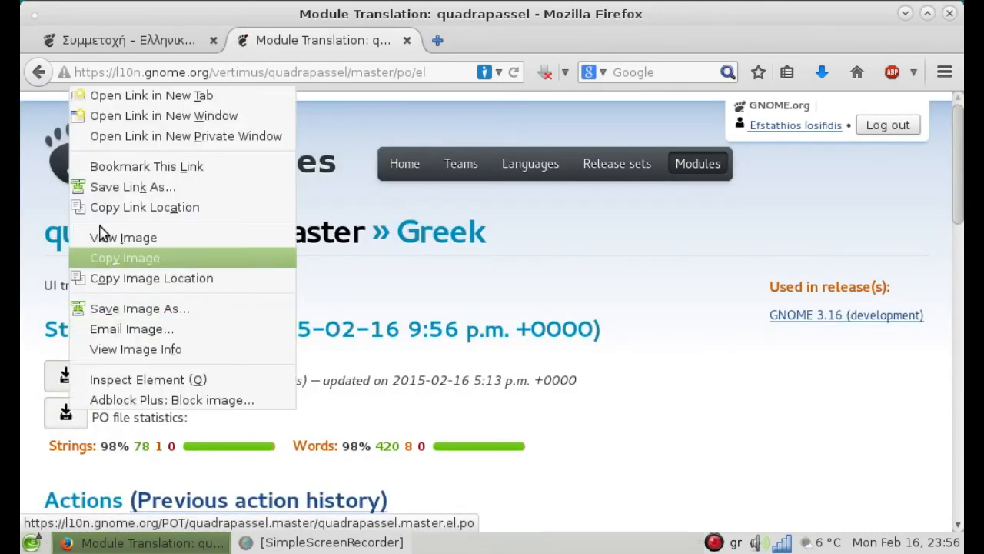
pyautogui.click(105, 193)
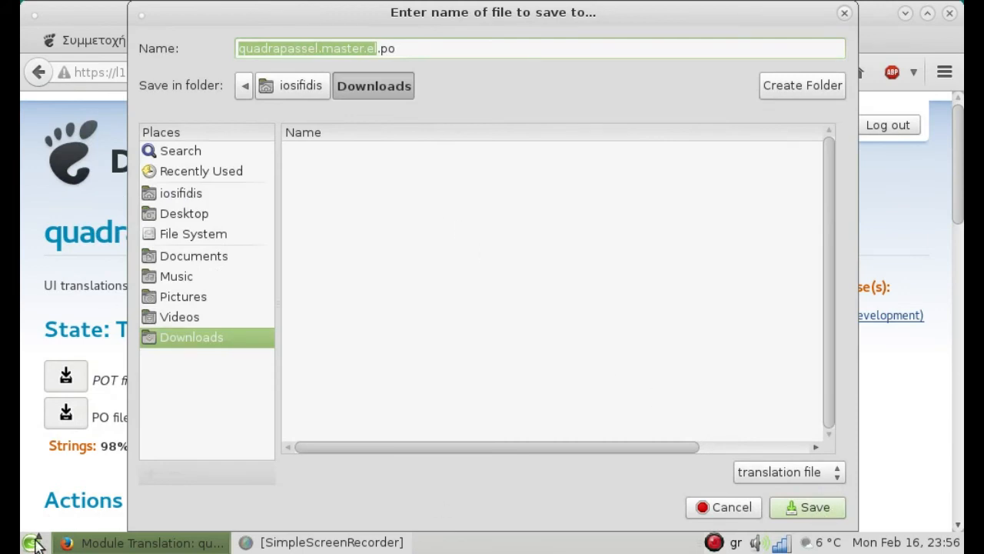
pyautogui.press('Return')
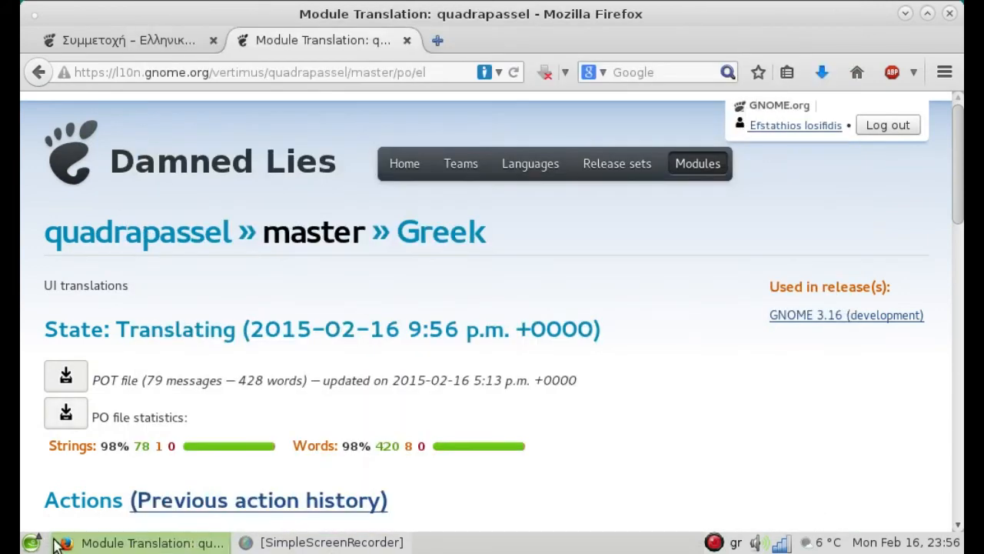
# Switch to the file manager and open quadrapassel.master.el.po from the Downloads folder in gtranslator.
pyautogui.click(33, 543)
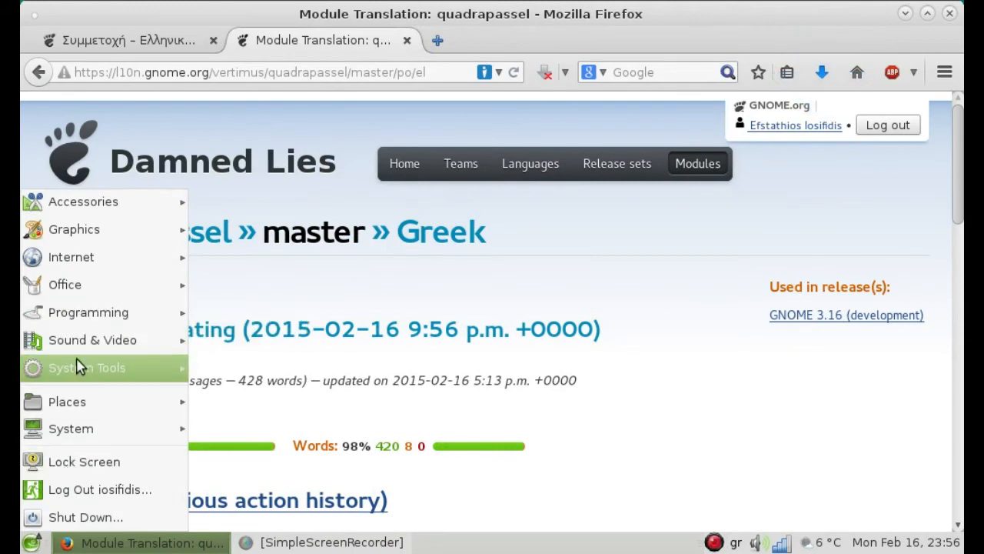
pyautogui.moveTo(175, 375)
pyautogui.click(243, 158)
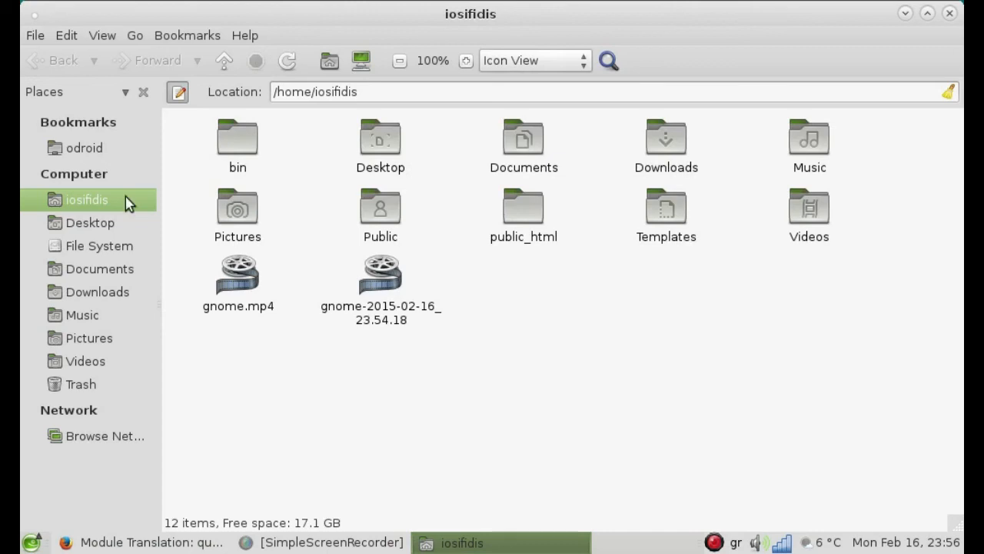
pyautogui.click(100, 293)
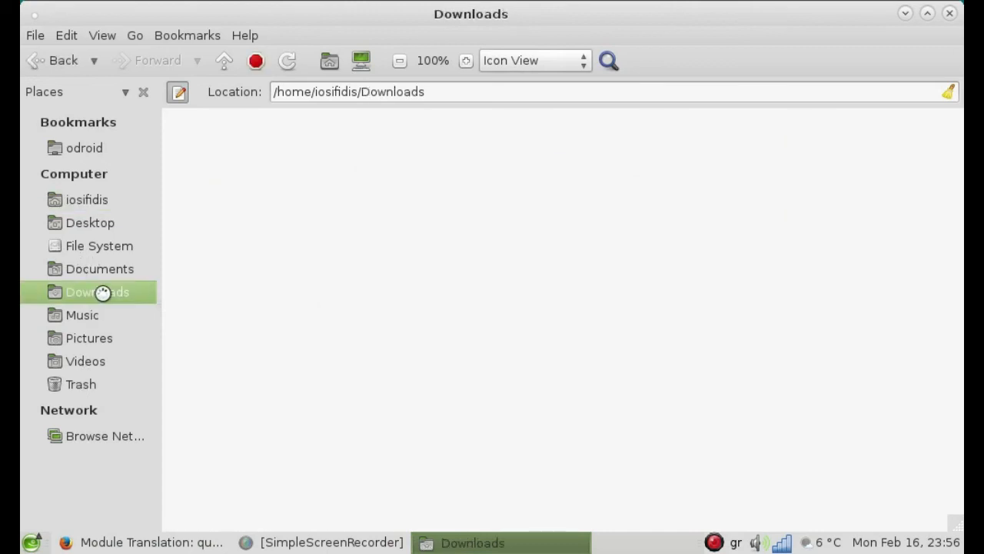
pyautogui.doubleClick(239, 146)
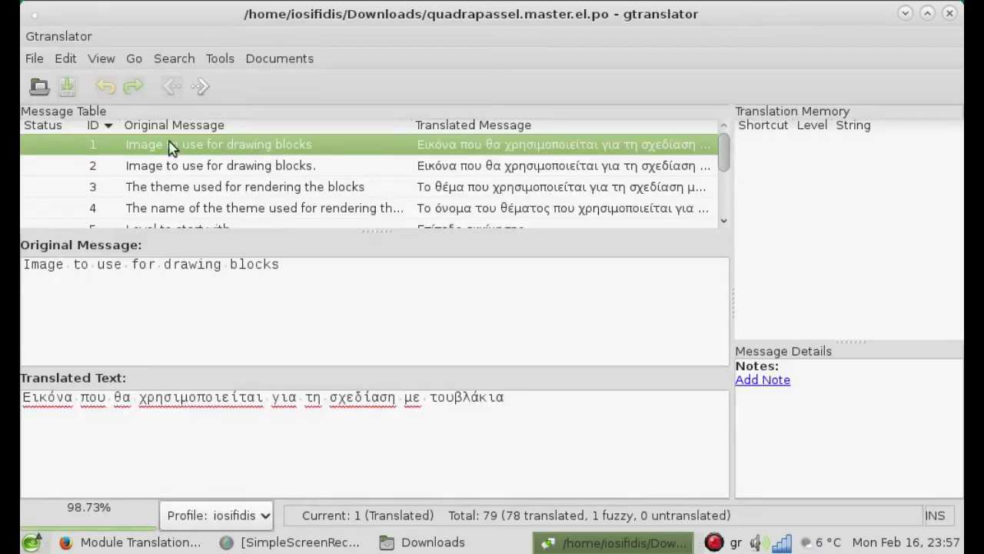
# Delete the second paragraph from the fuzzy translation of "A classic game of fitting falling blocks together", then save and close the PO file.
pyautogui.click(59, 126)
pyautogui.click(213, 160)
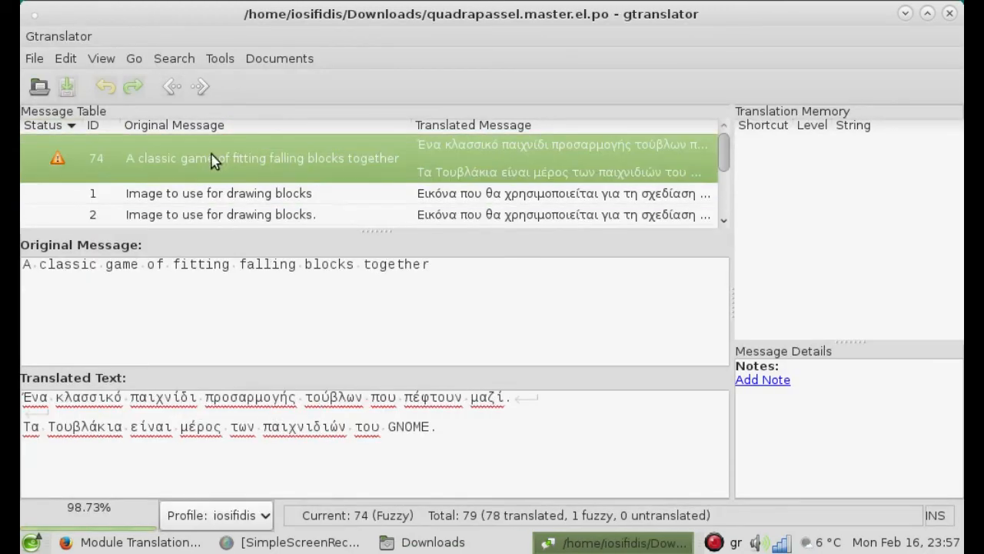
pyautogui.moveTo(466, 432); pyautogui.dragTo(215, 410)
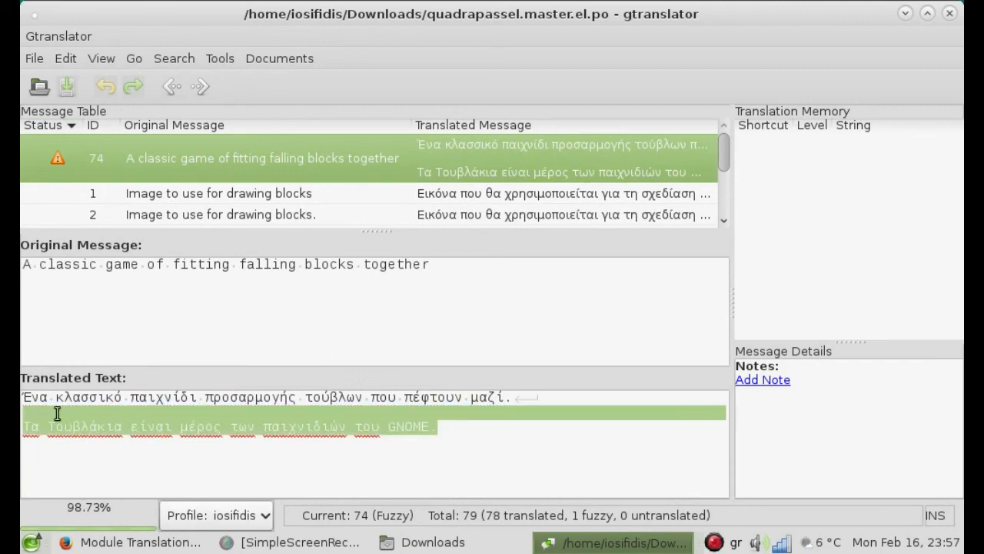
pyautogui.press('BackSpace')
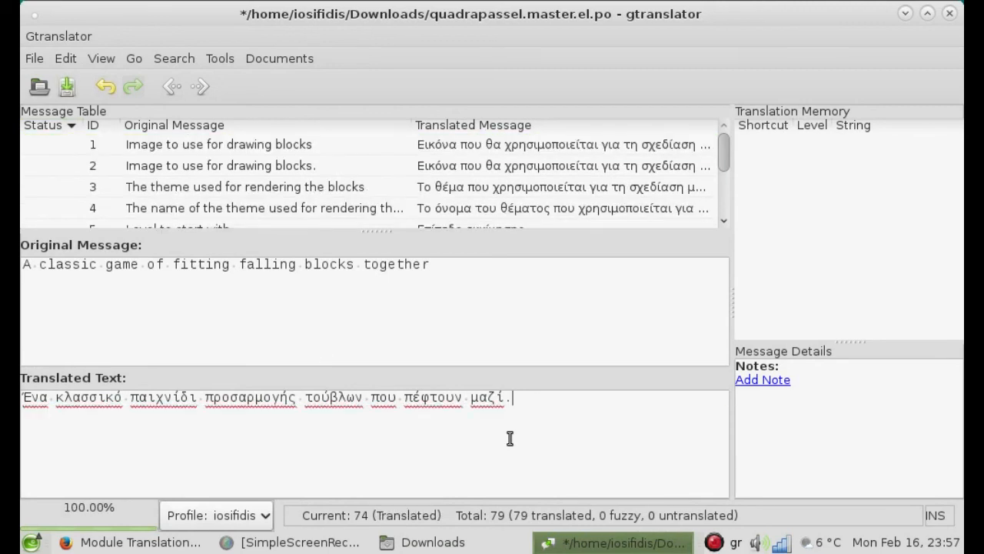
pyautogui.click(68, 87)
pyautogui.click(951, 15)
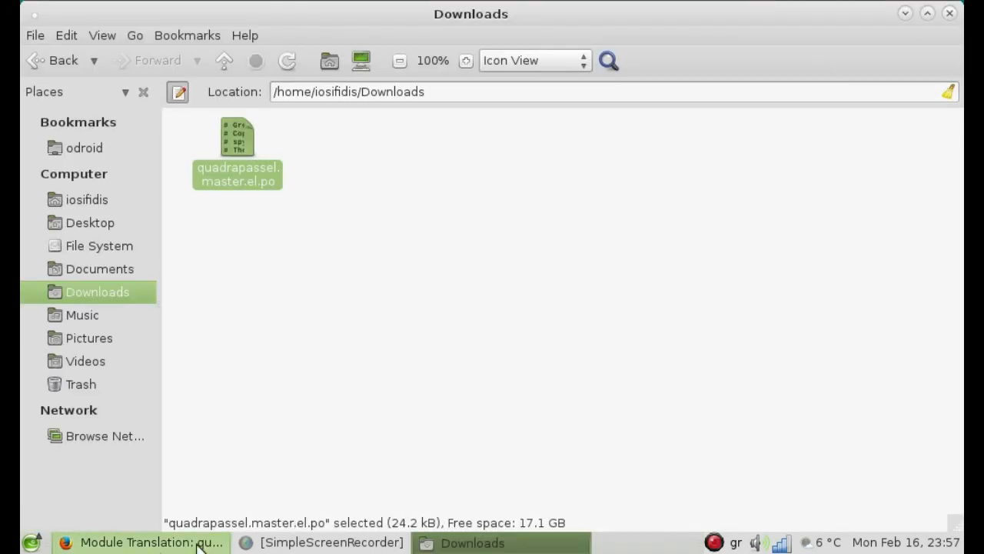
# Back in Firefox, submit an "Upload the new translation" action with quadrapassel.master.el.po attached and no comment, notifying the team mailing list.
pyautogui.click(154, 541)
pyautogui.scroll(-5, 307, 376)
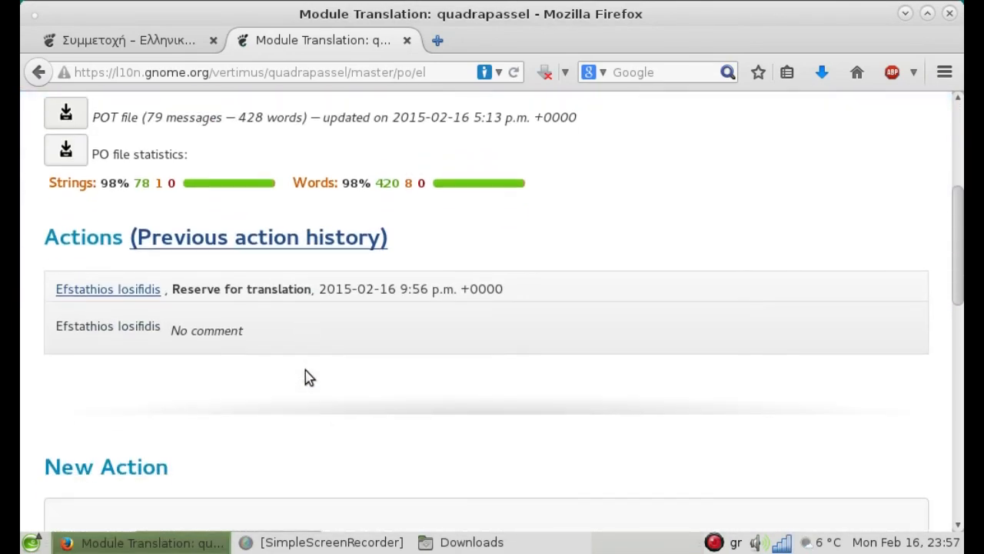
pyautogui.scroll(-7, 305, 376)
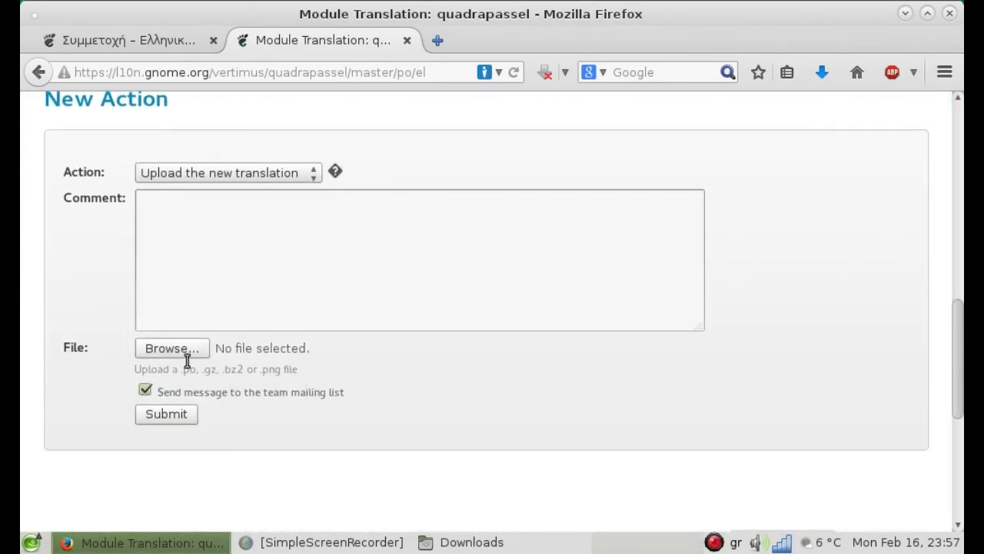
pyautogui.click(183, 353)
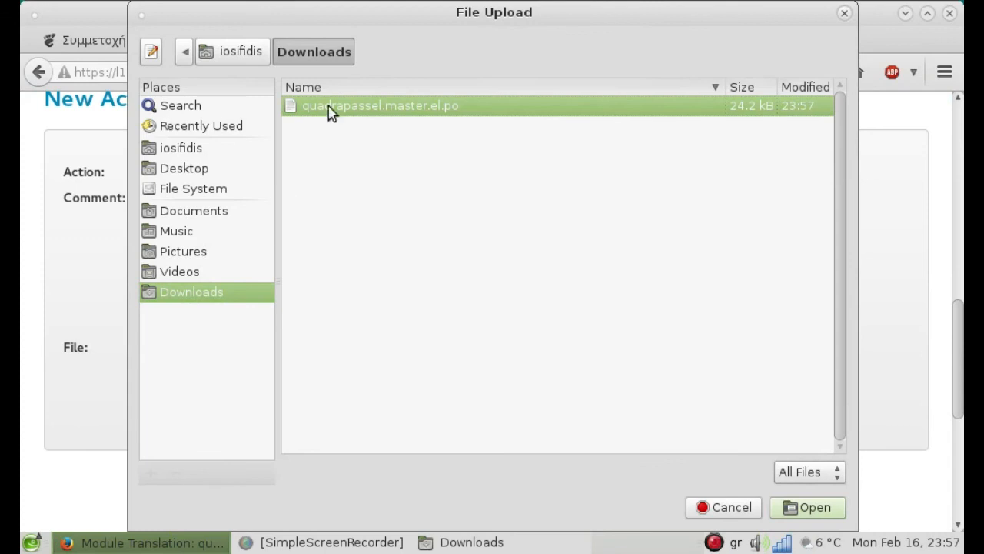
pyautogui.doubleClick(378, 110)
pyautogui.click(240, 221)
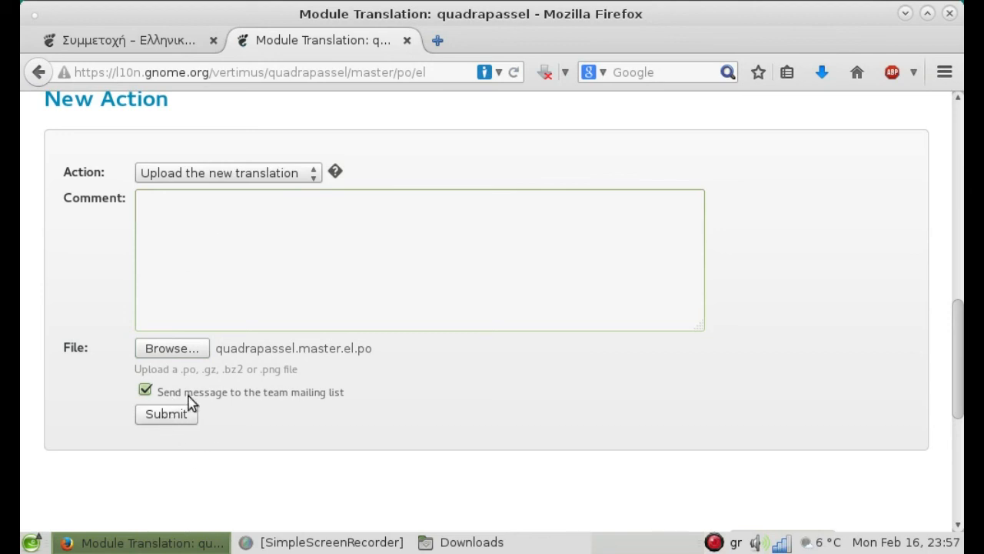
pyautogui.click(161, 419)
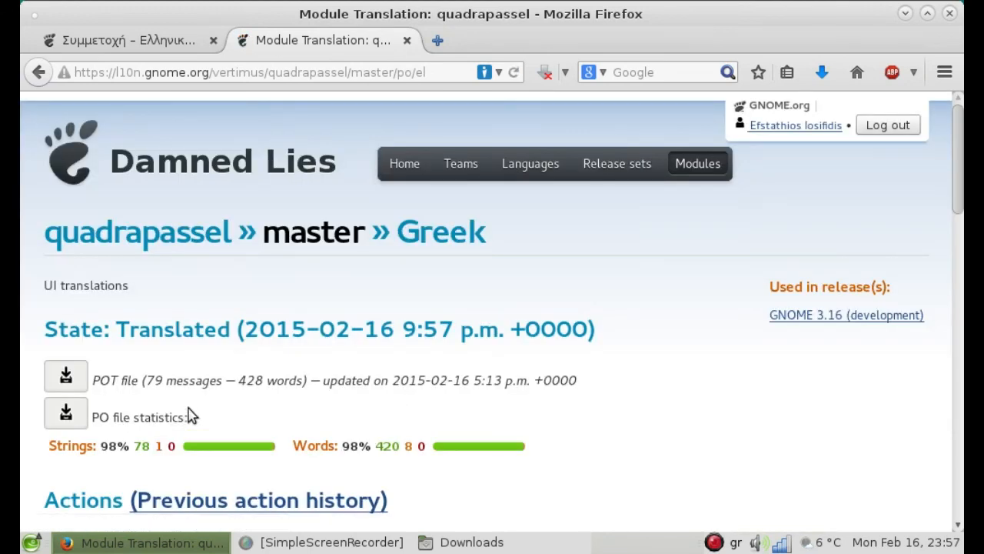
pyautogui.scroll(-5, 292, 411)
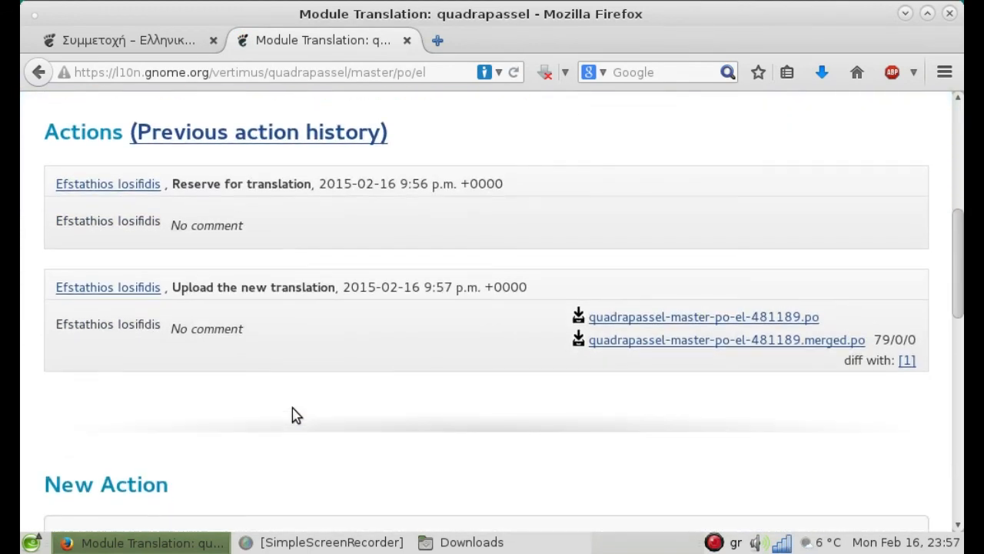